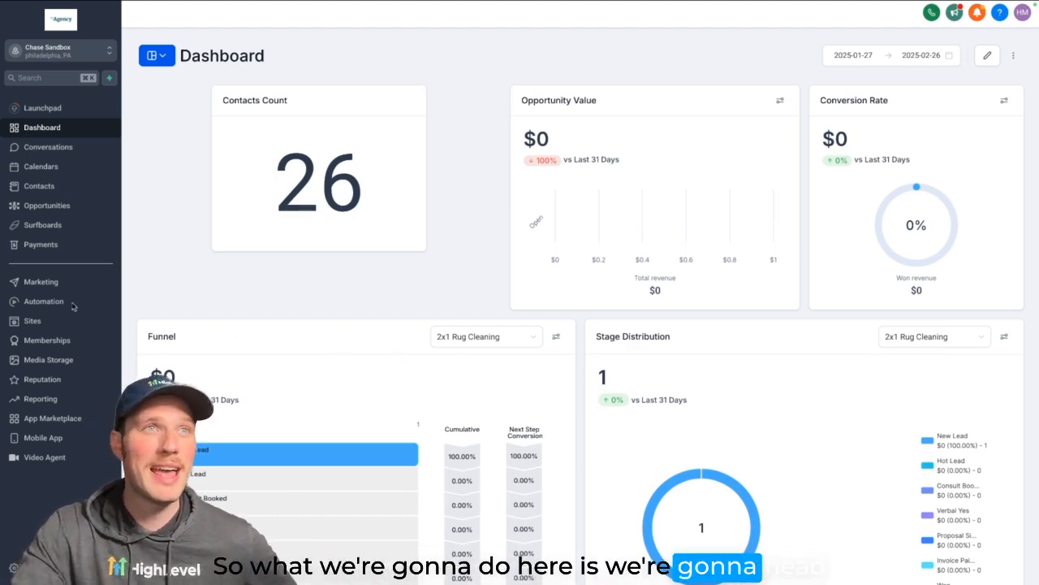
Go to the form builder under Sites and start a new form from the prebuilt templates
{"action": "left_click", "coordinate": [33, 323]}
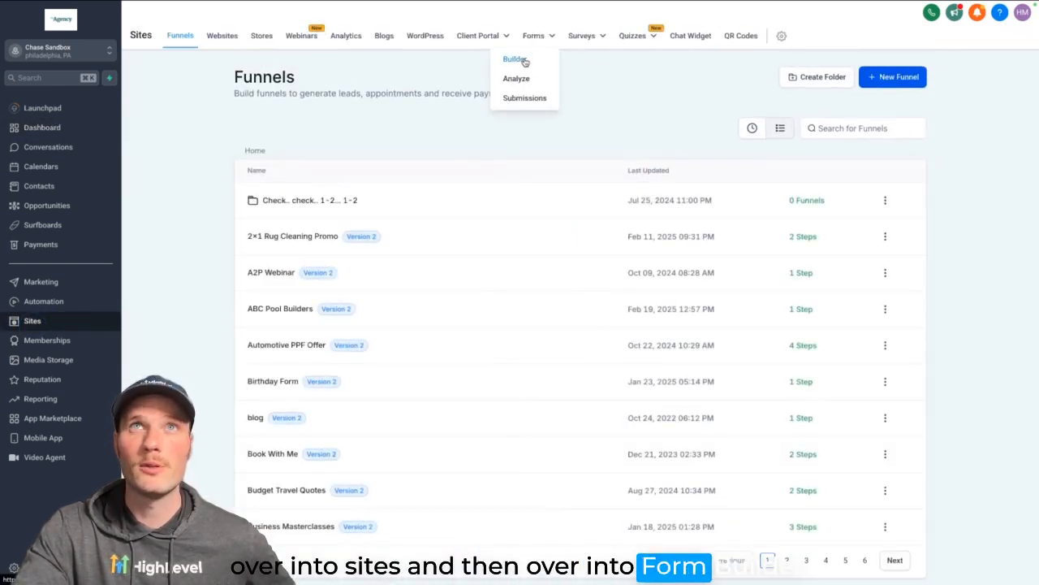
{"action": "left_click", "coordinate": [524, 58]}
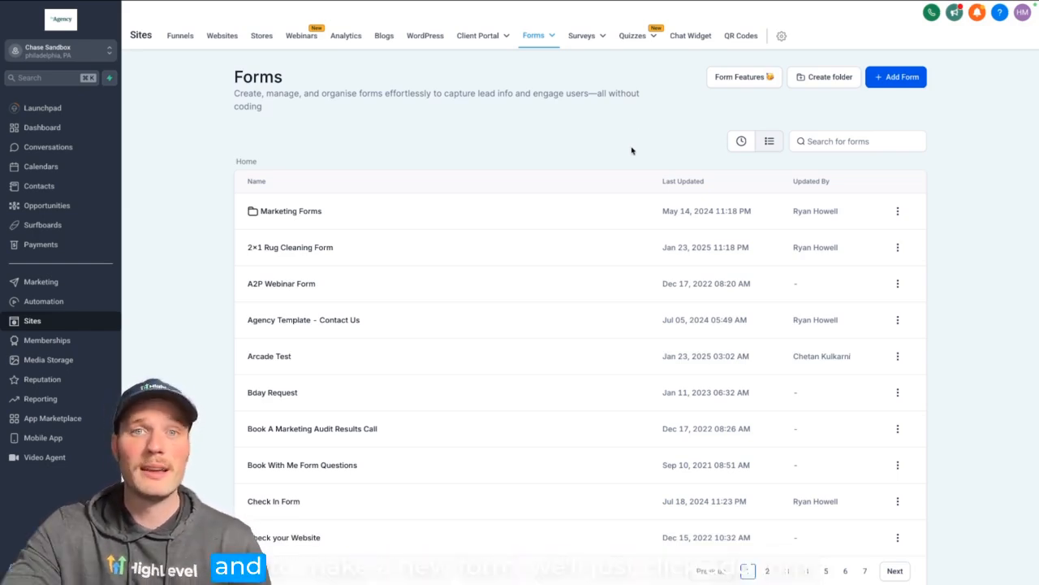
{"action": "left_click", "coordinate": [897, 78]}
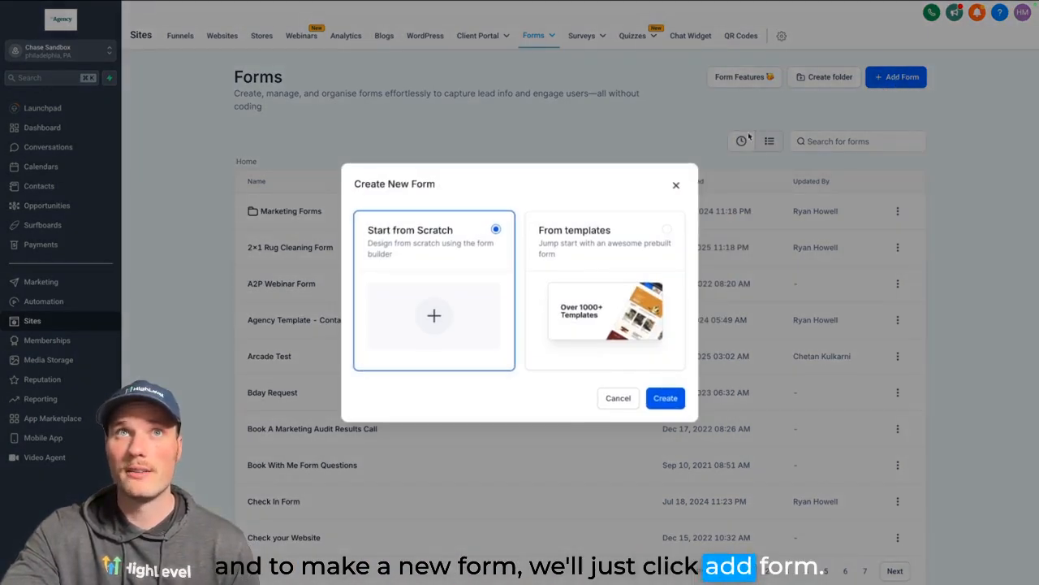
{"action": "left_click", "coordinate": [662, 234]}
{"action": "left_click", "coordinate": [659, 397]}
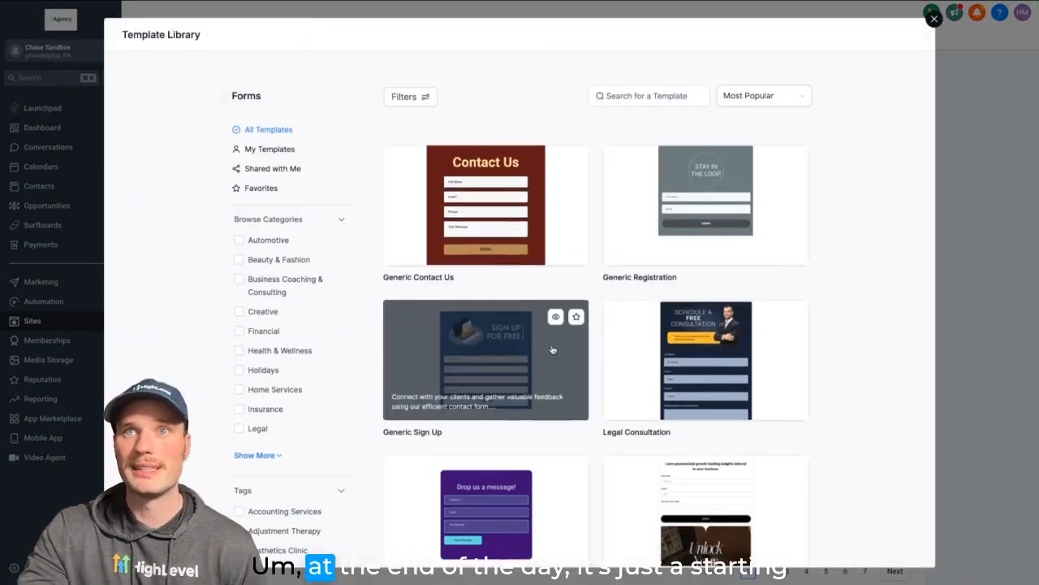
Browse the form template library and create the form from the Generic Sign Up template
{"action": "scroll", "coordinate": [550, 350], "scroll_direction": "down", "scroll_amount": 4}
{"action": "scroll", "coordinate": [550, 350], "scroll_direction": "up", "scroll_amount": 3}
{"action": "left_click", "coordinate": [513, 272]}
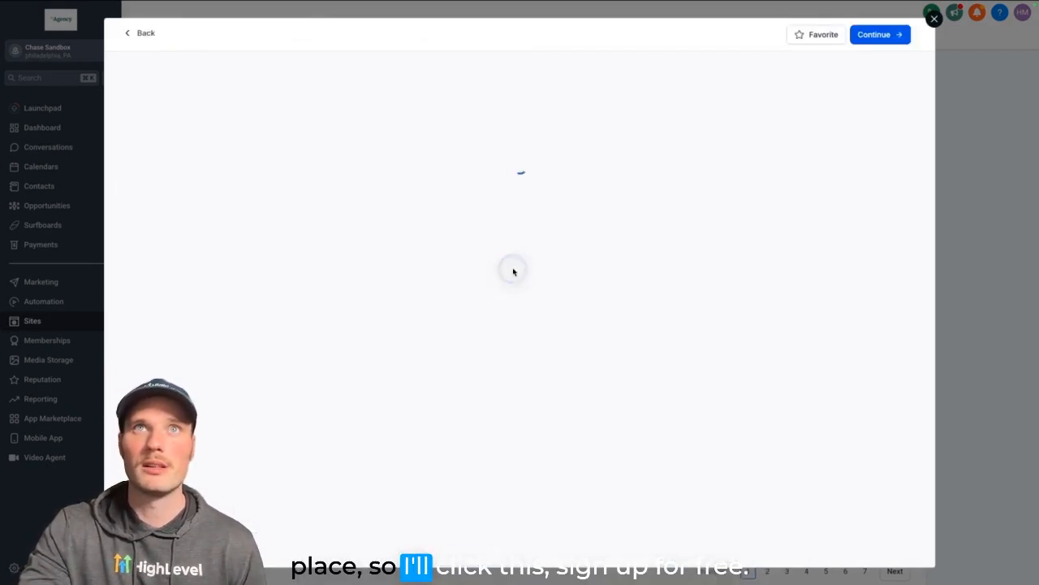
{"action": "left_click", "coordinate": [880, 34]}
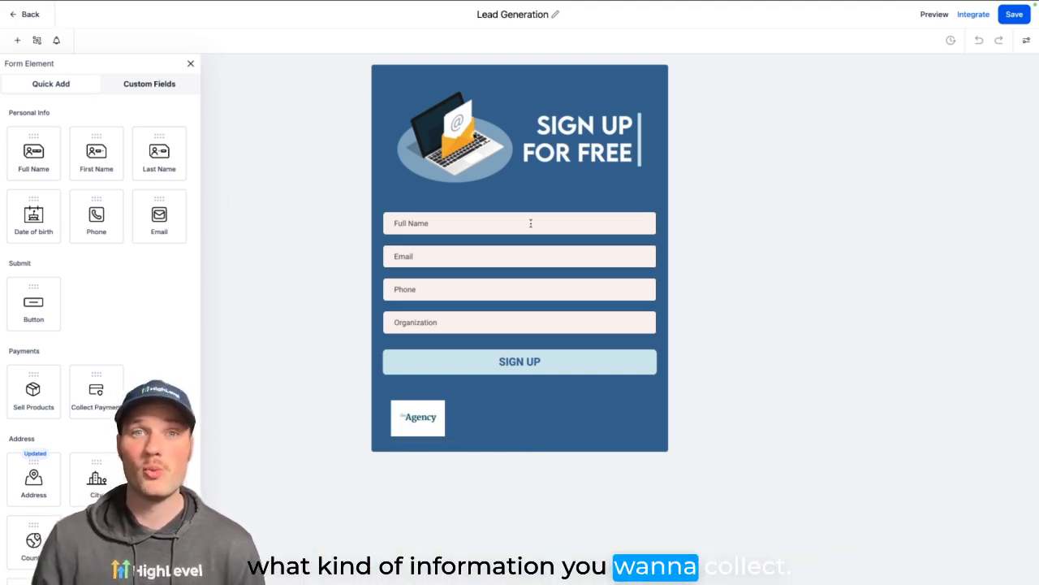
Look over the Full Name field's settings and the available elements, and add a single-line text field above the header image
{"action": "left_click", "coordinate": [531, 222]}
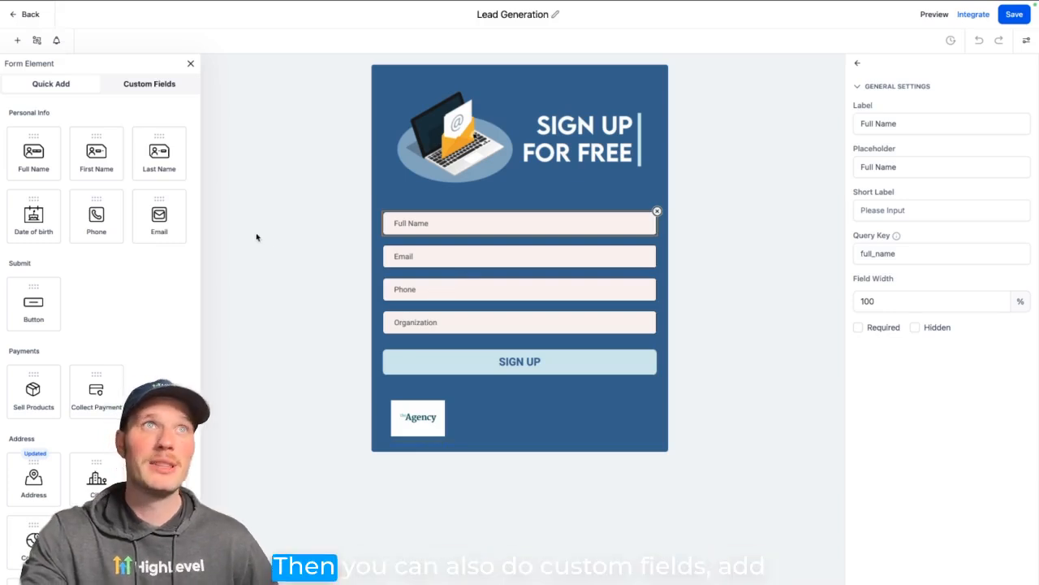
{"action": "left_click", "coordinate": [141, 86]}
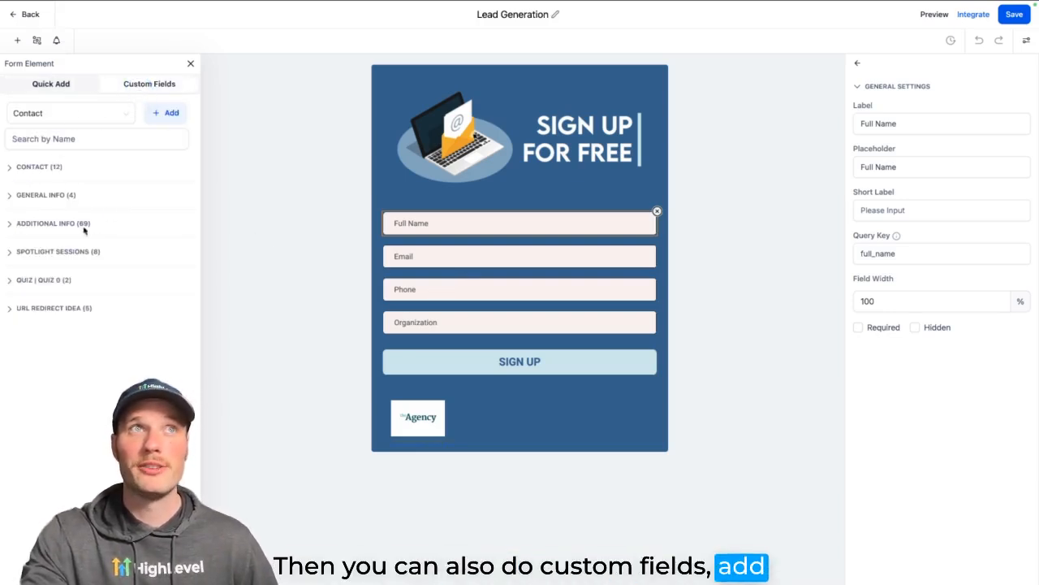
{"action": "left_click", "coordinate": [61, 86]}
{"action": "scroll", "coordinate": [95, 281], "scroll_direction": "down", "scroll_amount": 5}
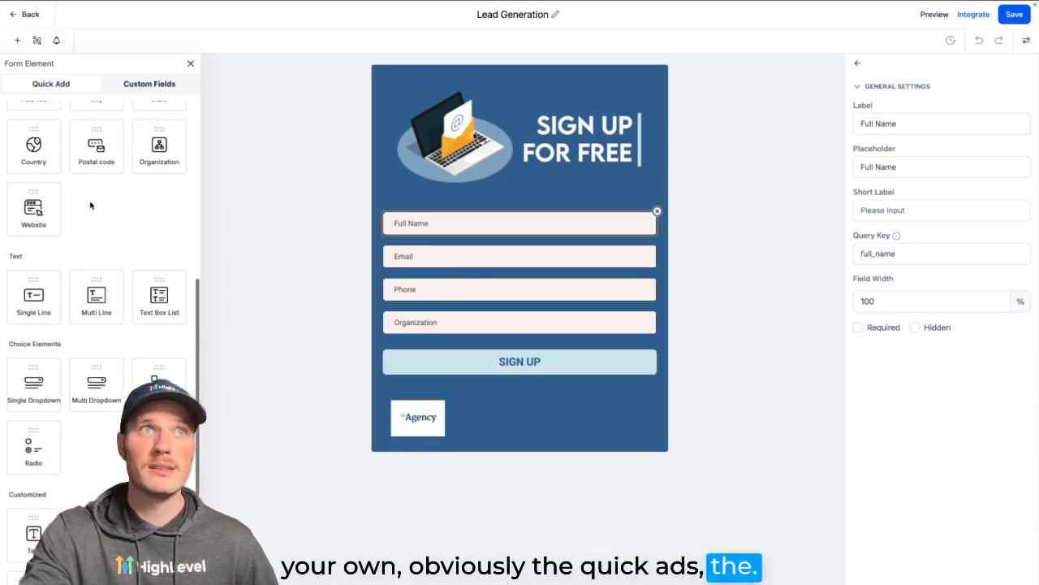
{"action": "scroll", "coordinate": [45, 281], "scroll_direction": "up", "scroll_amount": 1}
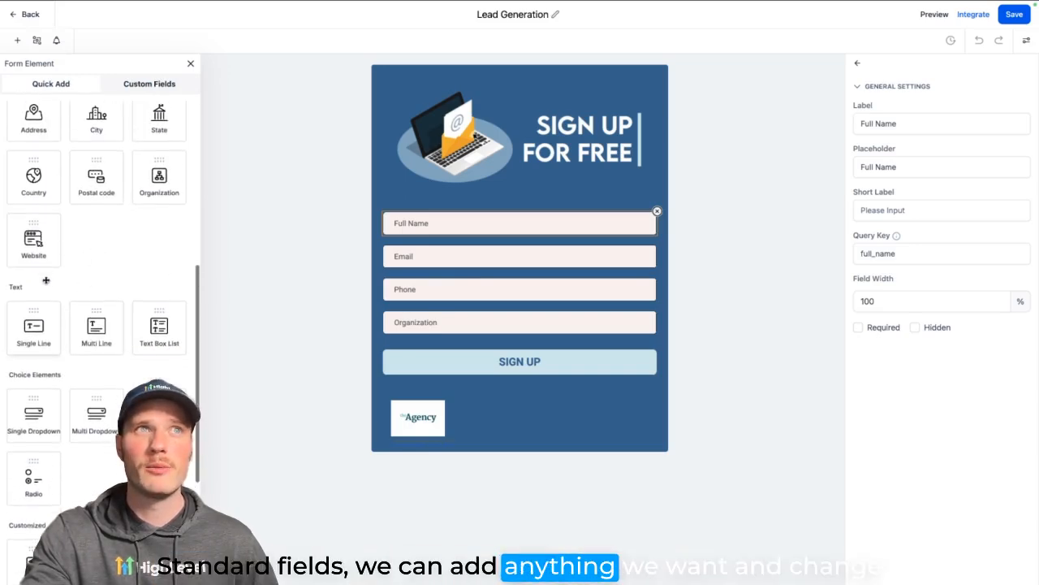
{"action": "left_click_drag", "start_coordinate": [41, 331], "coordinate": [495, 150]}
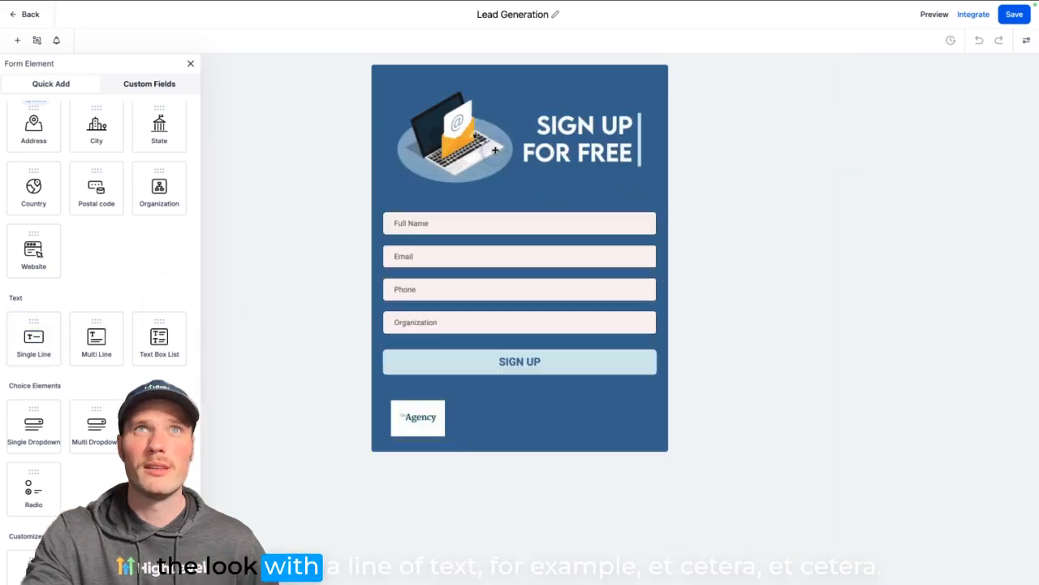
{"action": "left_click", "coordinate": [494, 91]}
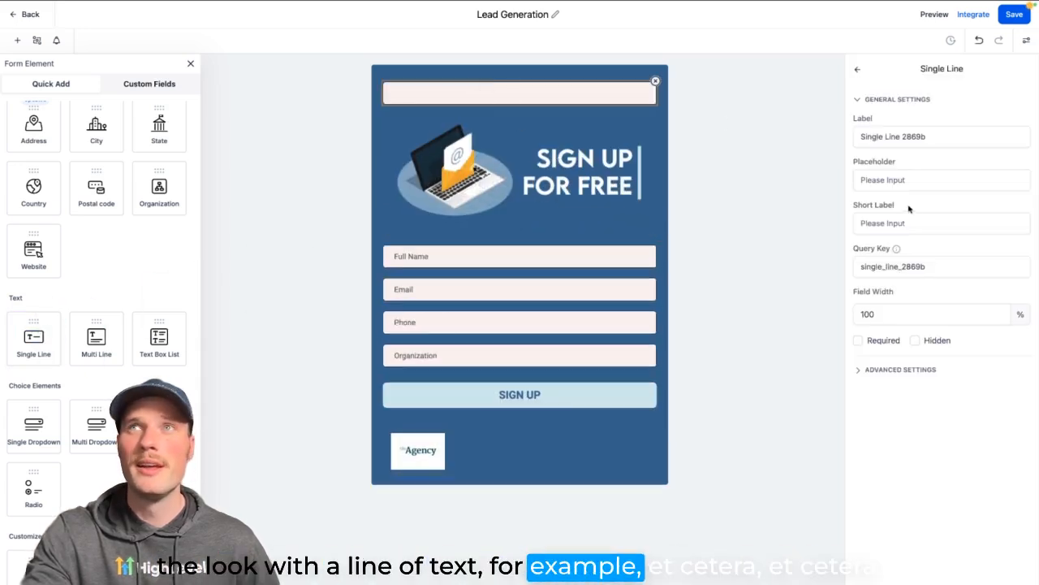
Start a new single-line custom field for contacts and name it Pet Name
{"action": "scroll", "coordinate": [121, 262], "scroll_direction": "up", "scroll_amount": 4}
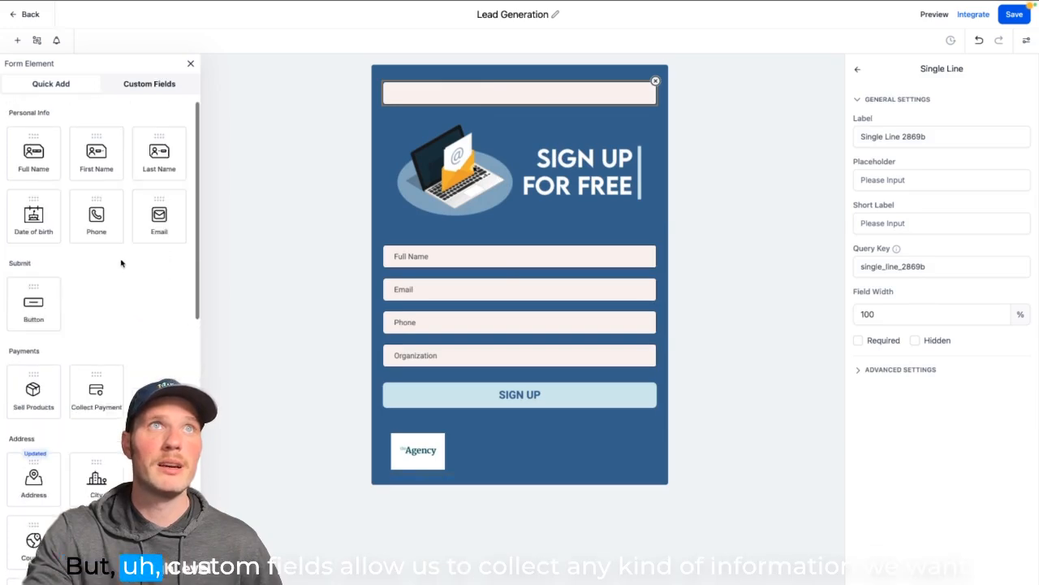
{"action": "left_click", "coordinate": [160, 82]}
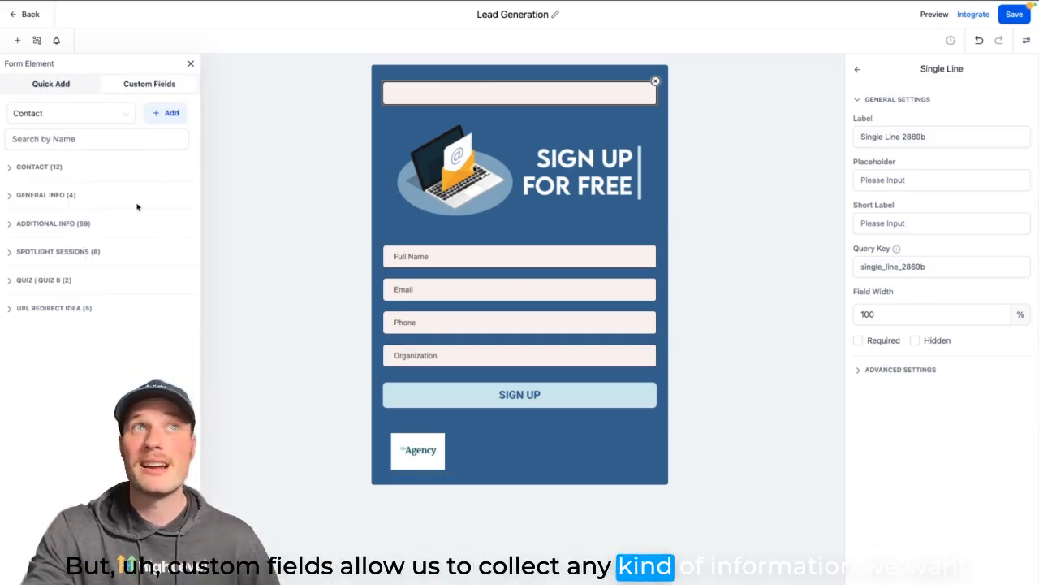
{"action": "left_click", "coordinate": [168, 113]}
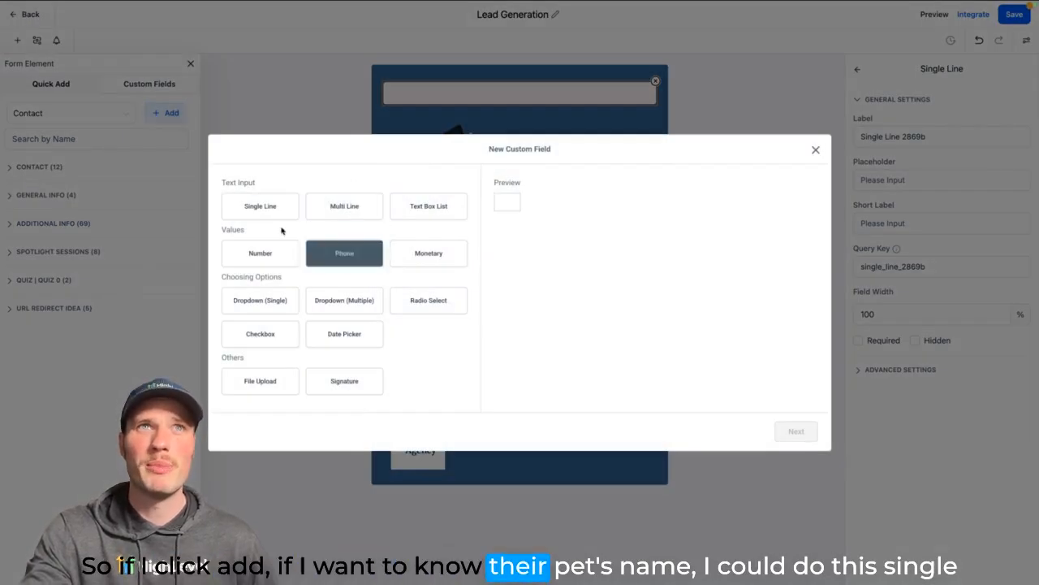
{"action": "left_click", "coordinate": [257, 210]}
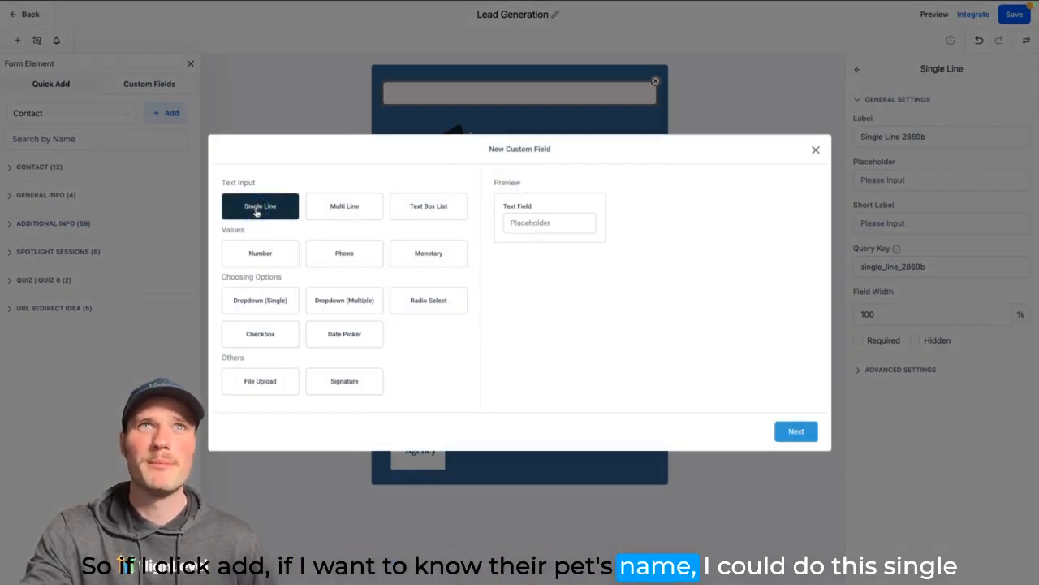
{"action": "left_click", "coordinate": [795, 431]}
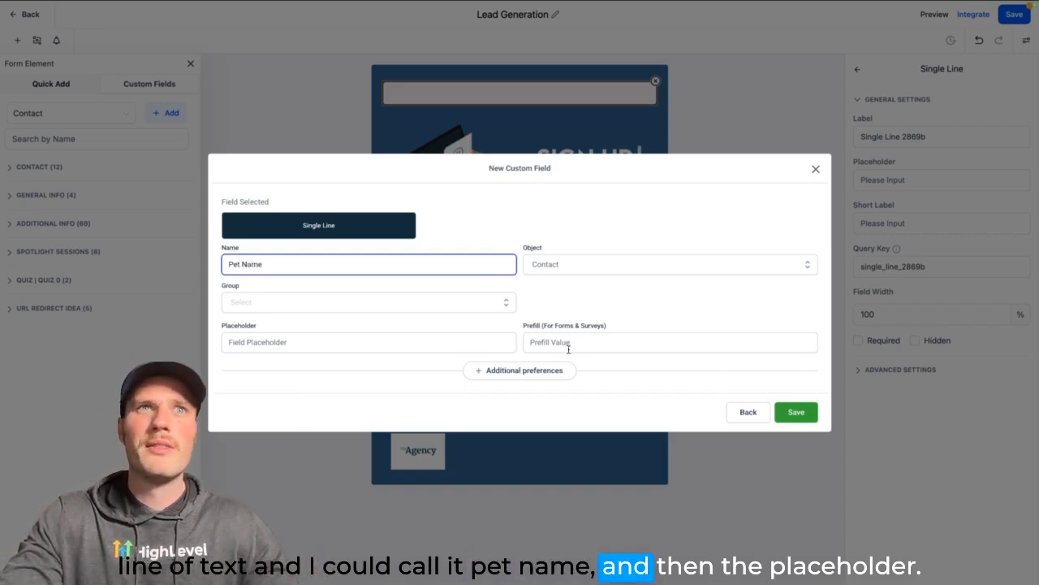
Give the custom field the placeholder Pet Name, assign it to the Contact group and save it
{"action": "left_click", "coordinate": [364, 348]}
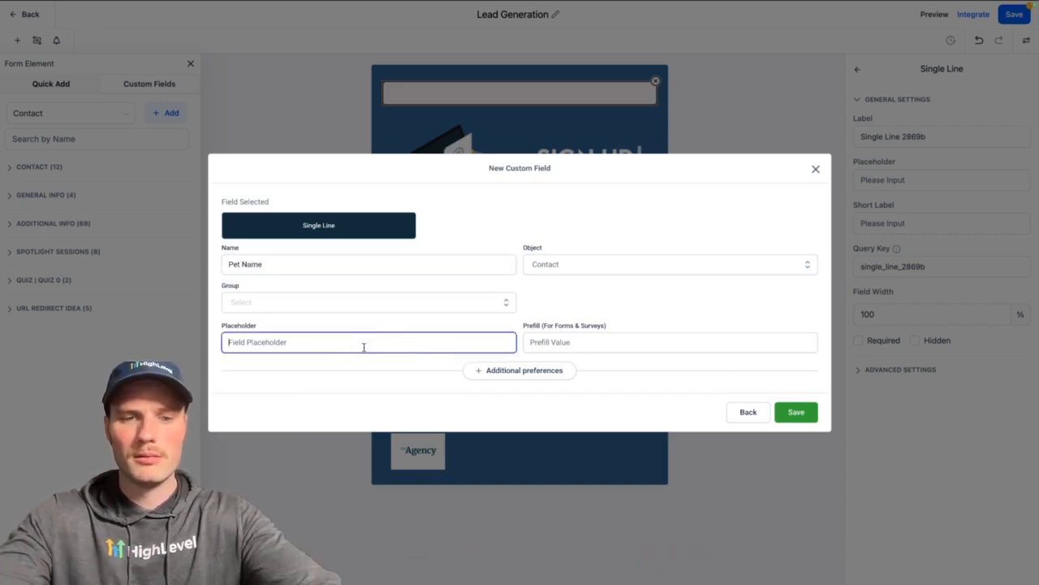
{"action": "type", "text": "Pet Name"}
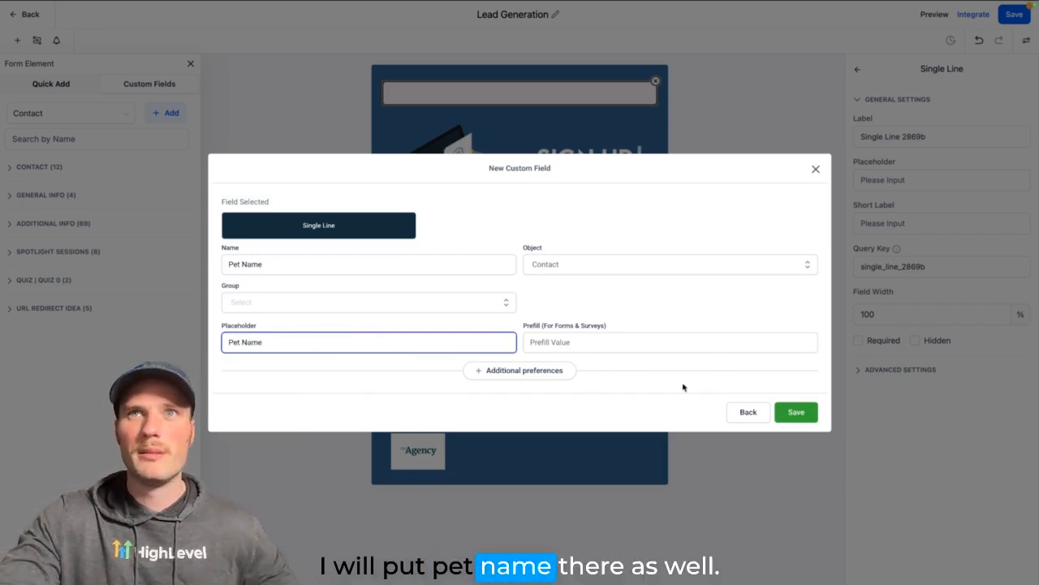
{"action": "left_click", "coordinate": [790, 410]}
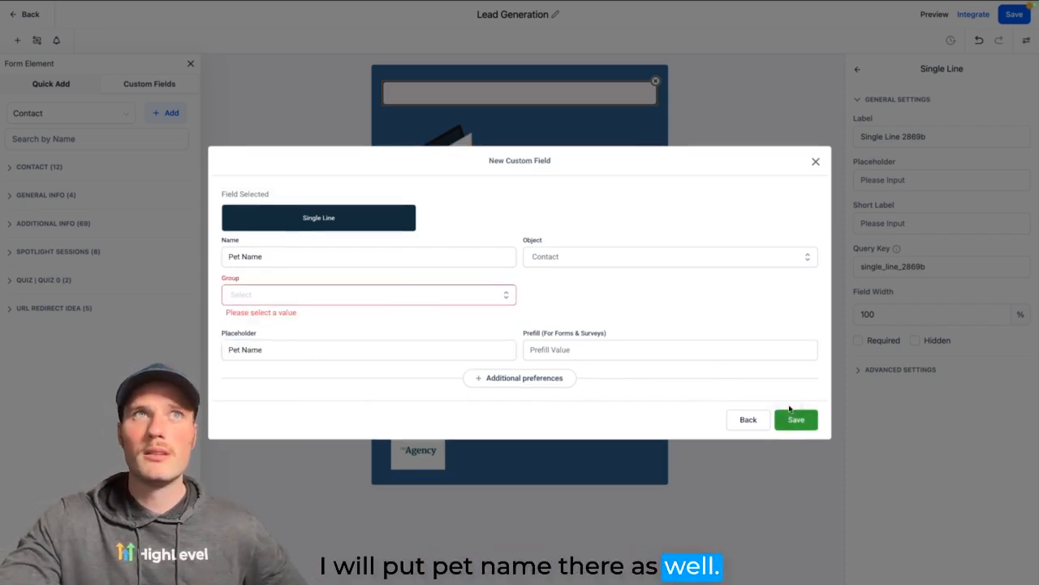
{"action": "left_click", "coordinate": [387, 296]}
{"action": "left_click", "coordinate": [283, 324]}
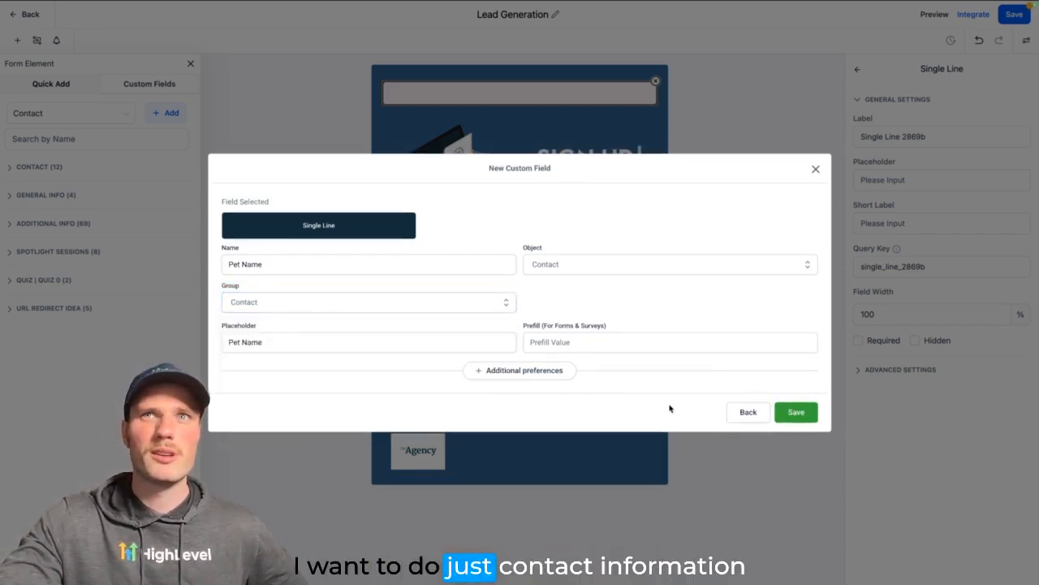
{"action": "left_click", "coordinate": [802, 419]}
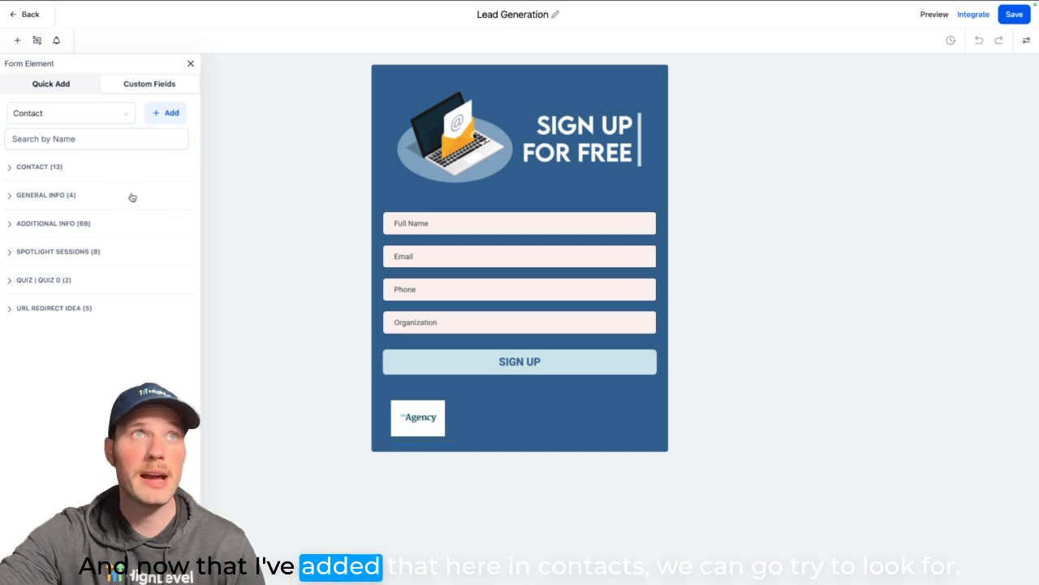
Add the Pet Name custom field from the Contact group to the form, between Organization and the Sign Up button
{"action": "left_click", "coordinate": [49, 169]}
{"action": "scroll", "coordinate": [89, 278], "scroll_direction": "down", "scroll_amount": 2}
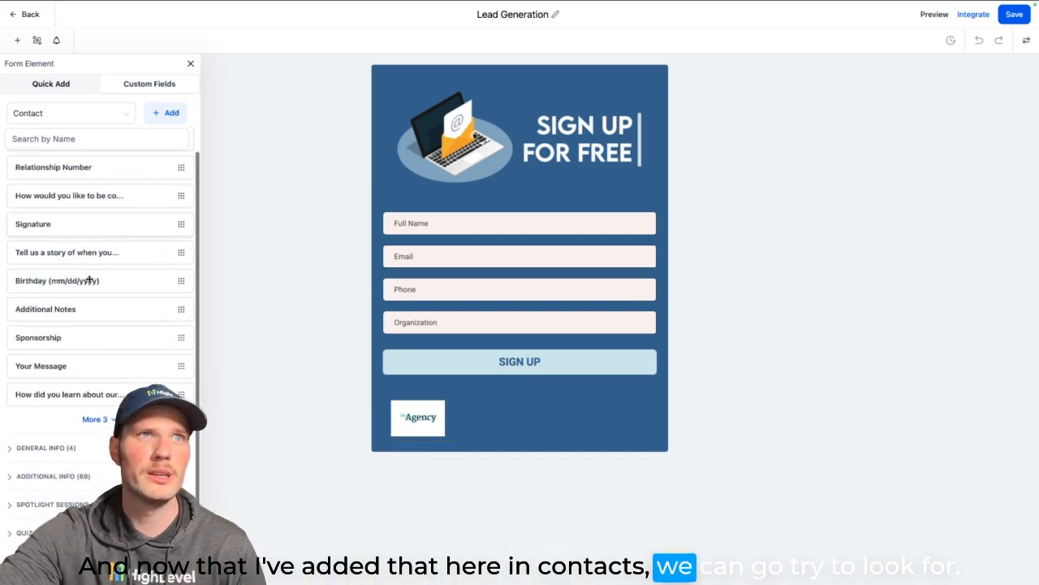
{"action": "left_click", "coordinate": [96, 419]}
{"action": "scroll", "coordinate": [77, 412], "scroll_direction": "down", "scroll_amount": 2}
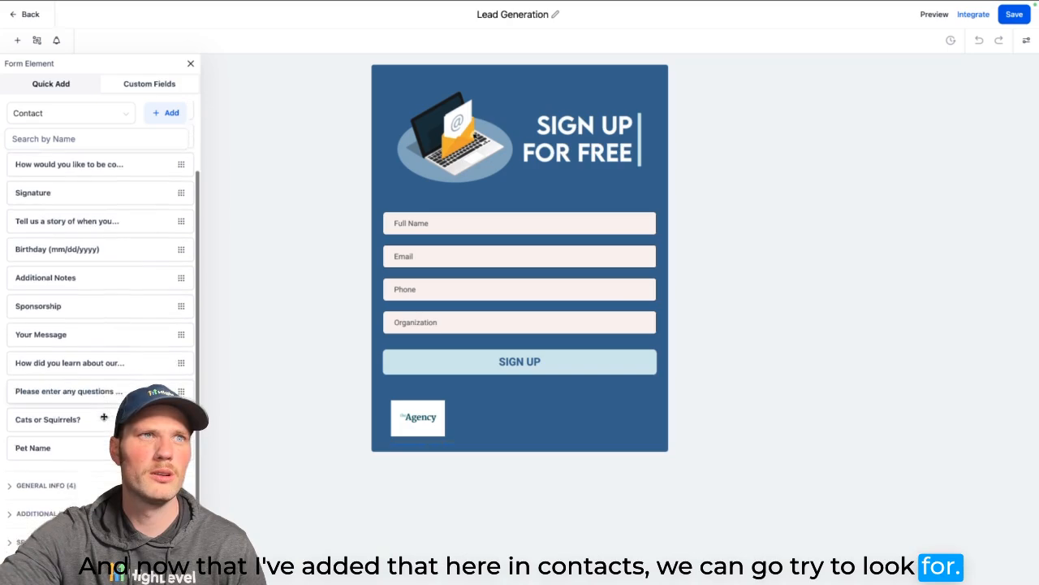
{"action": "left_click_drag", "start_coordinate": [77, 412], "coordinate": [480, 354]}
{"action": "left_click", "coordinate": [459, 355]}
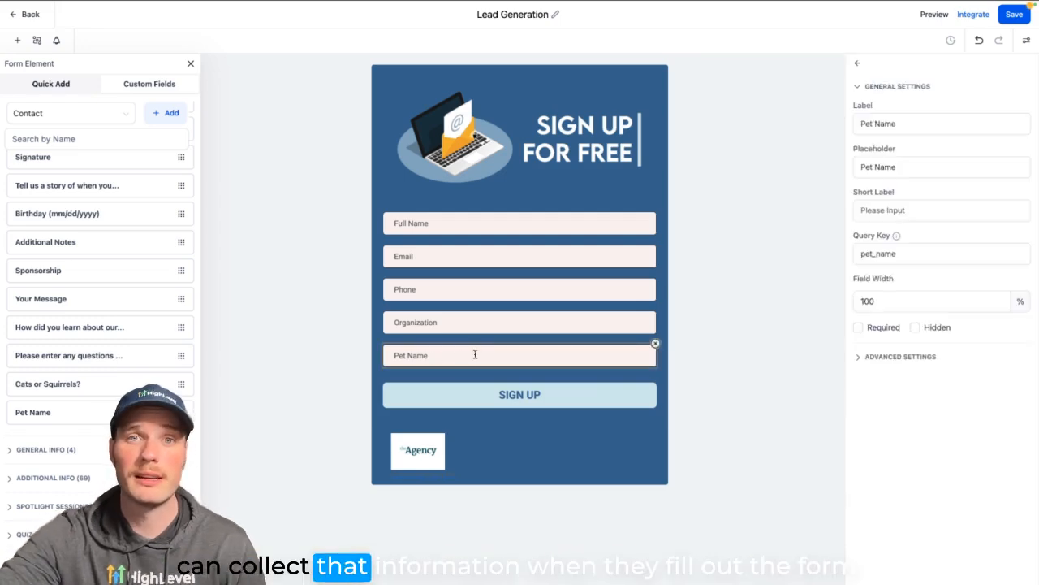
{"action": "left_click", "coordinate": [325, 282]}
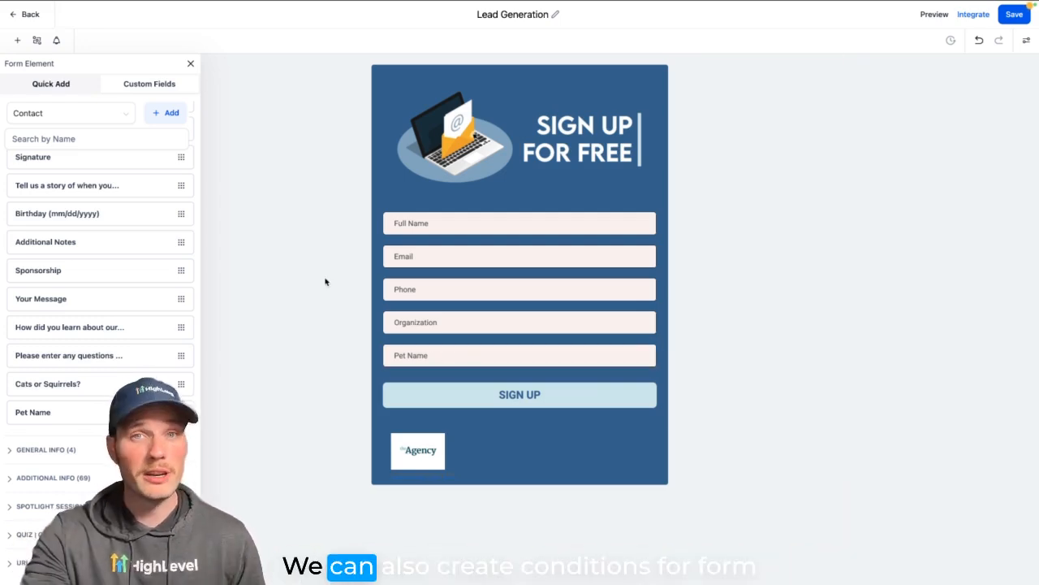
Review the condition types available for the form, and its layout style and theme choices
{"action": "left_click", "coordinate": [37, 40]}
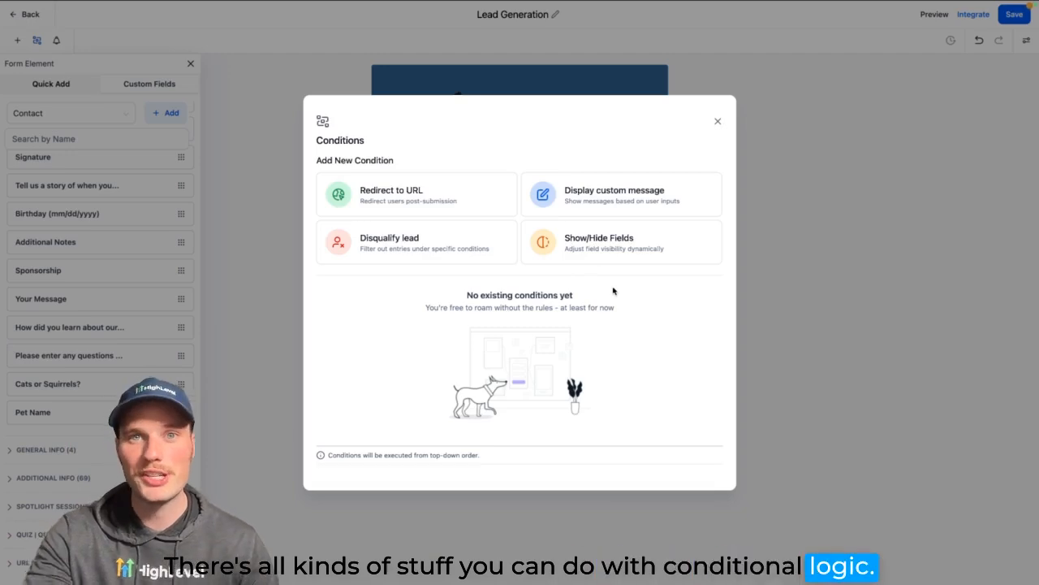
{"action": "left_click", "coordinate": [718, 121]}
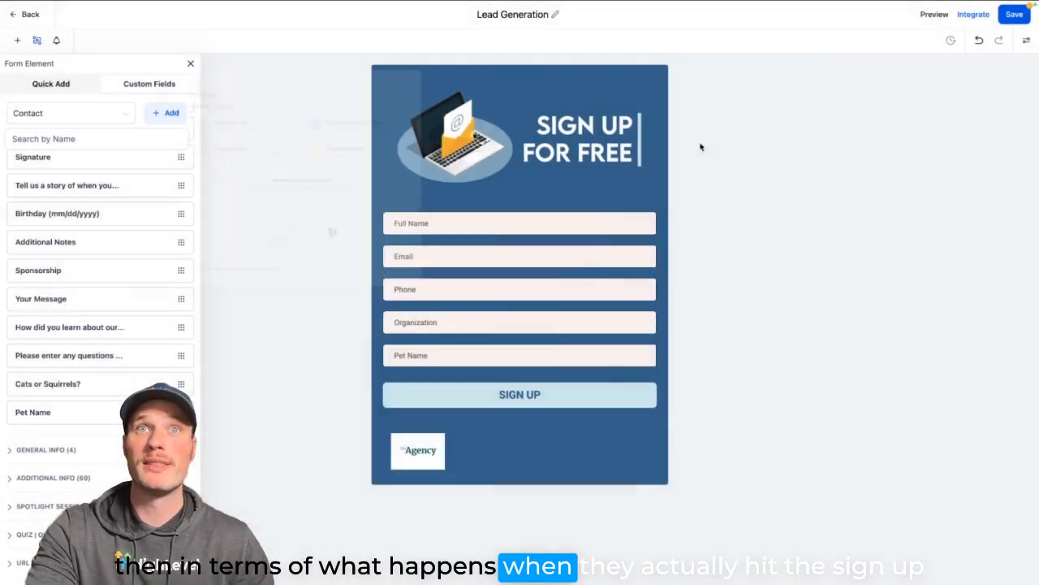
{"action": "left_click", "coordinate": [1028, 43]}
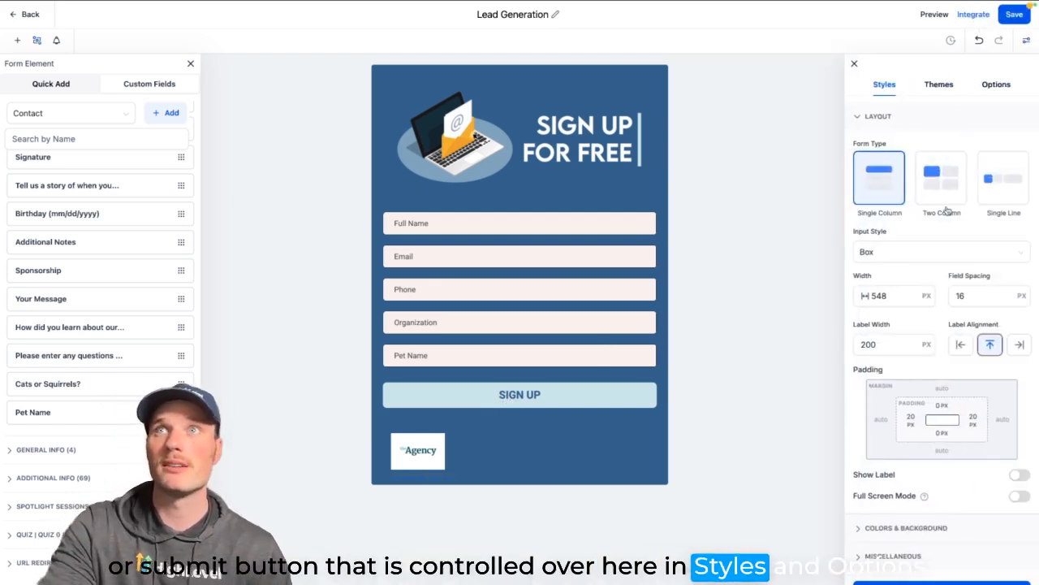
{"action": "scroll", "coordinate": [947, 211], "scroll_direction": "down", "scroll_amount": 1}
{"action": "scroll", "coordinate": [947, 211], "scroll_direction": "up", "scroll_amount": 1}
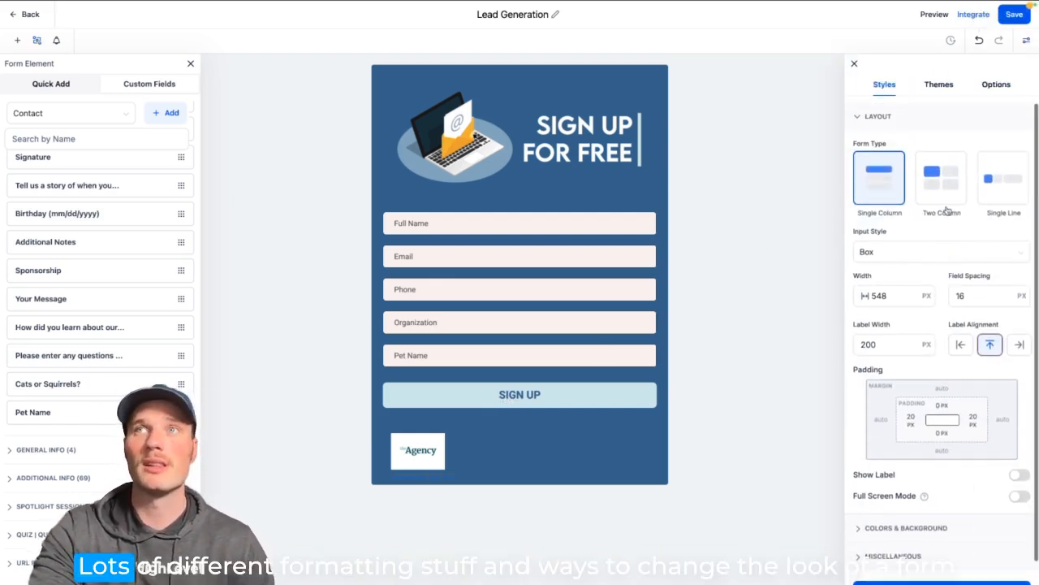
{"action": "left_click", "coordinate": [942, 84]}
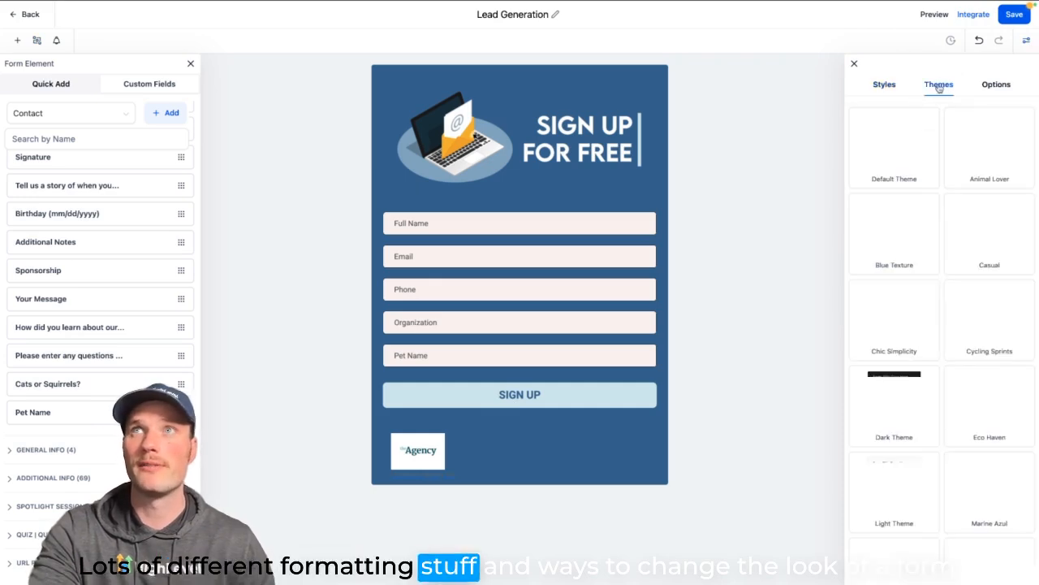
Set the form's on-submit action to Message and place the cursor in the thank-you text
{"action": "left_click", "coordinate": [998, 86]}
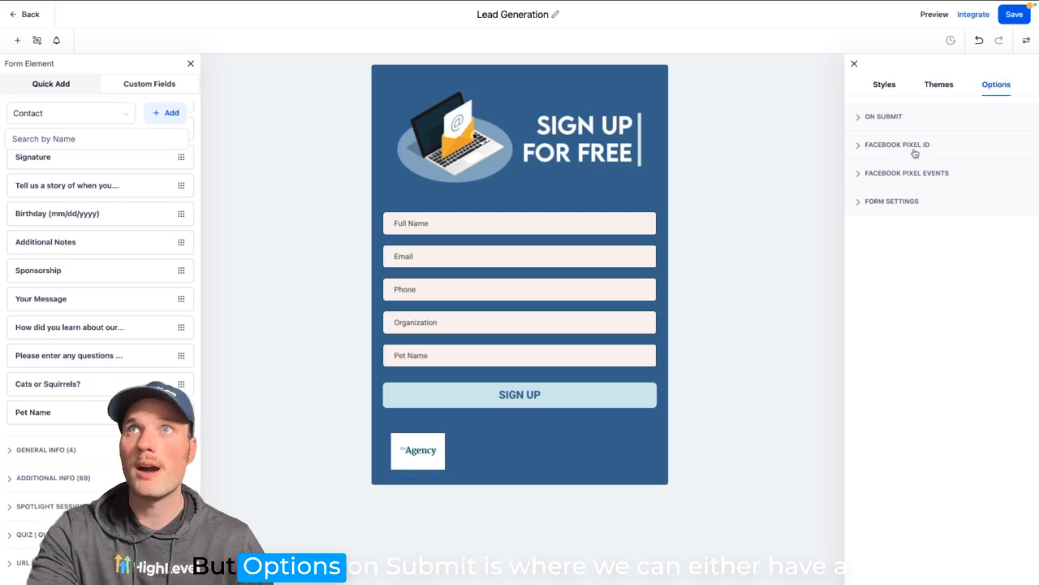
{"action": "left_click", "coordinate": [882, 119]}
{"action": "left_click", "coordinate": [907, 185]}
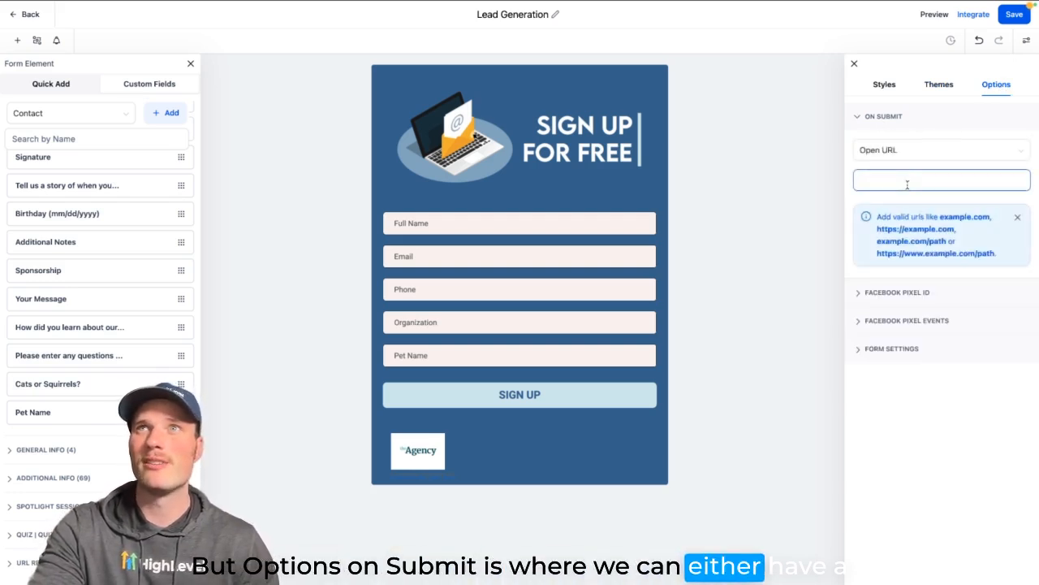
{"action": "left_click", "coordinate": [908, 152]}
{"action": "left_click", "coordinate": [882, 195]}
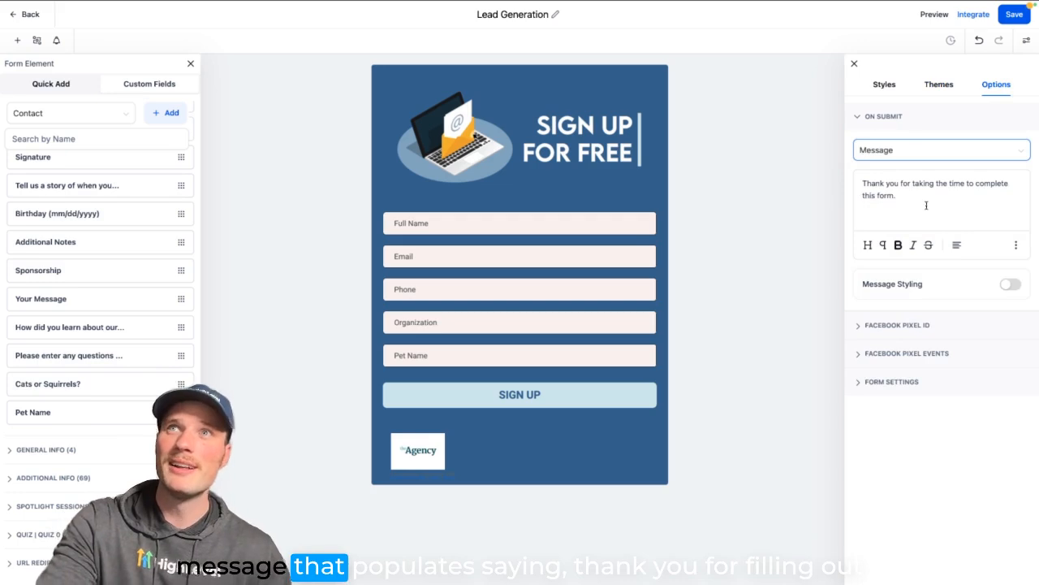
{"action": "left_click", "coordinate": [926, 205]}
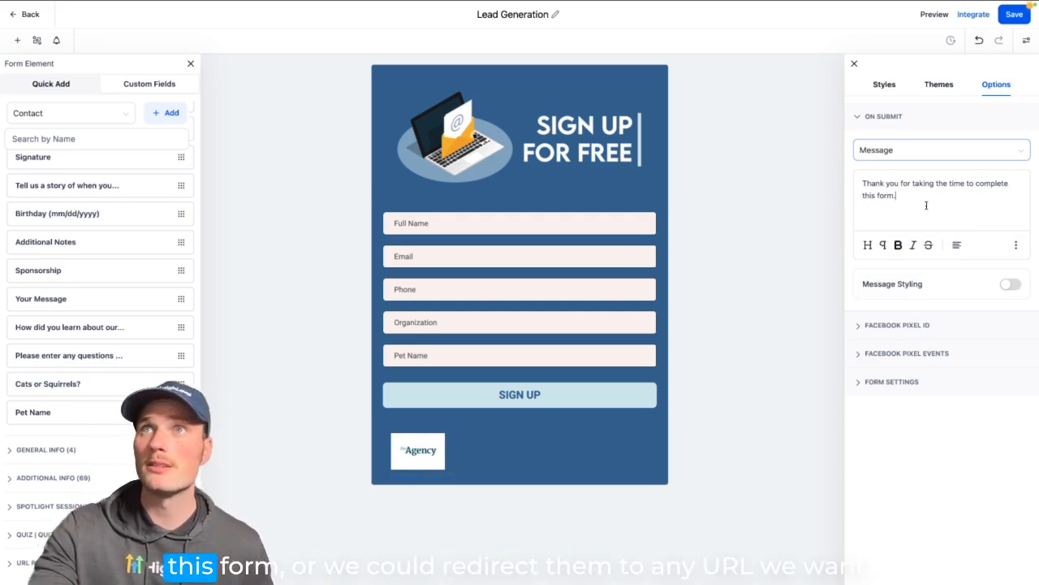
Set the form's on-submit action to Open URL, leave the form options and save the form
{"action": "left_click", "coordinate": [946, 154]}
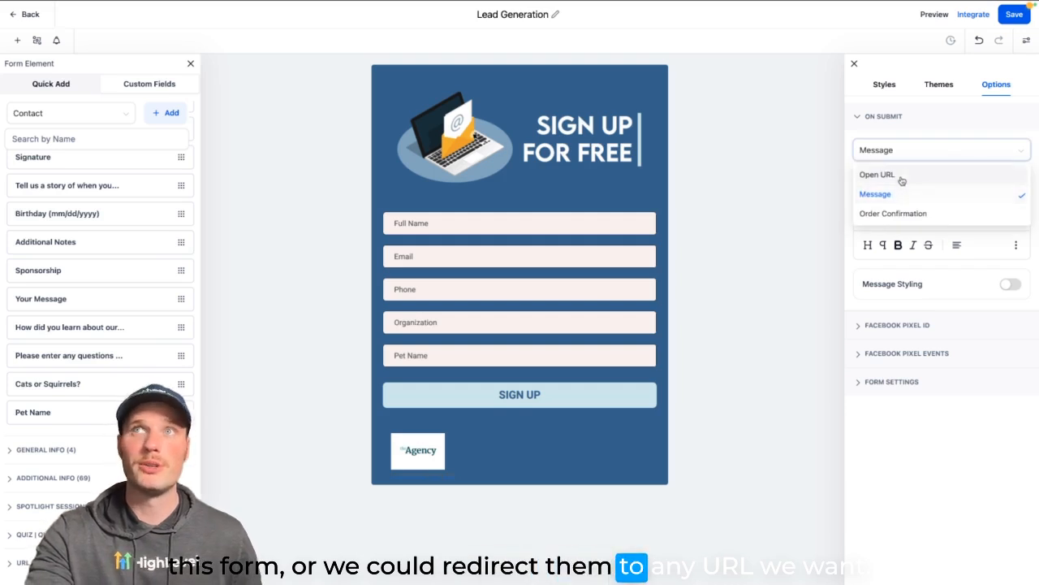
{"action": "left_click", "coordinate": [898, 173]}
{"action": "left_click", "coordinate": [911, 188]}
{"action": "left_click", "coordinate": [810, 180]}
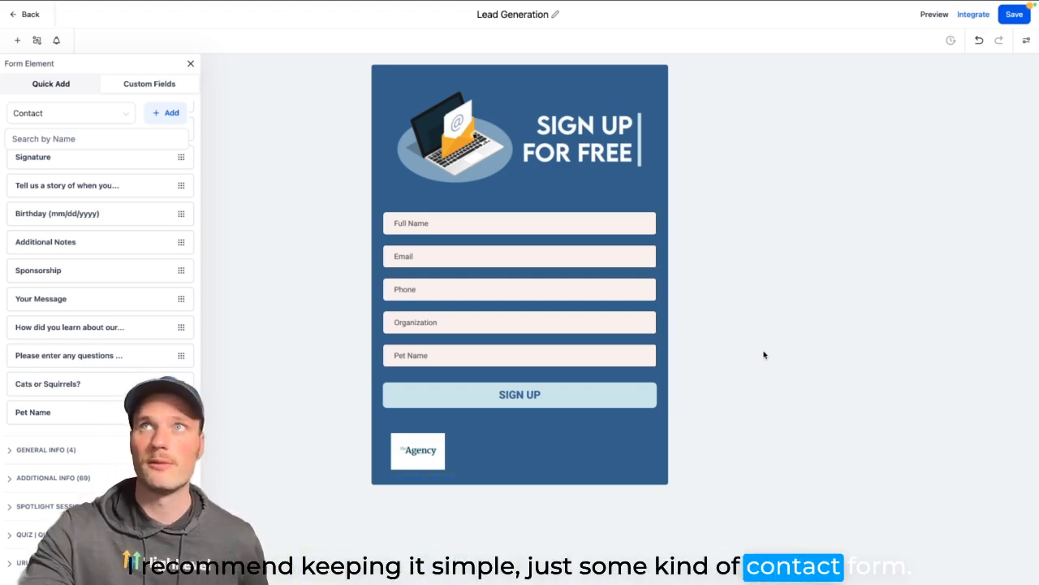
{"action": "left_click", "coordinate": [1014, 16]}
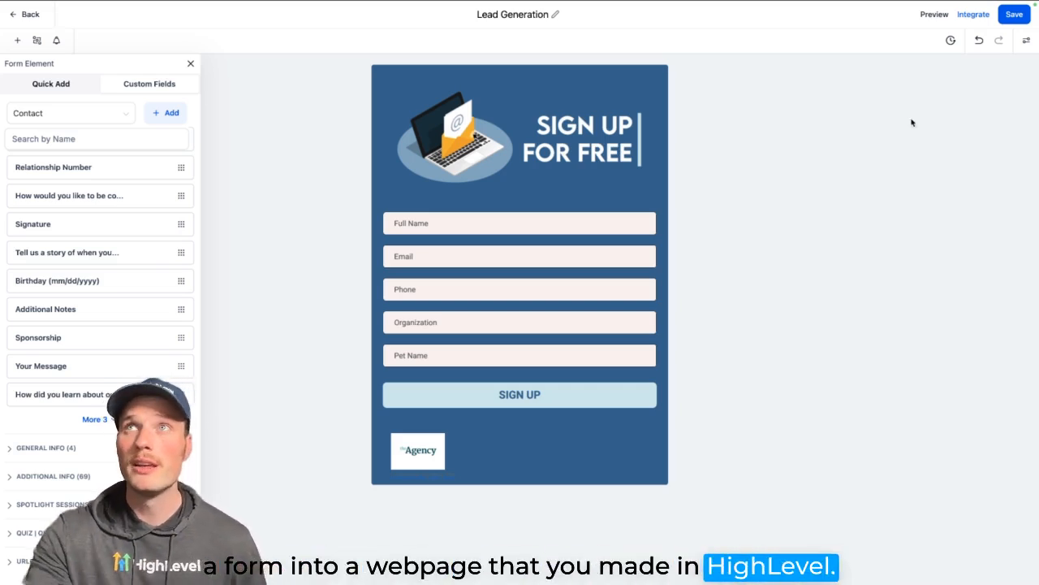
Copy the embed code for the Inline layout from the form's integration settings and open the live form link
{"action": "left_click", "coordinate": [975, 15]}
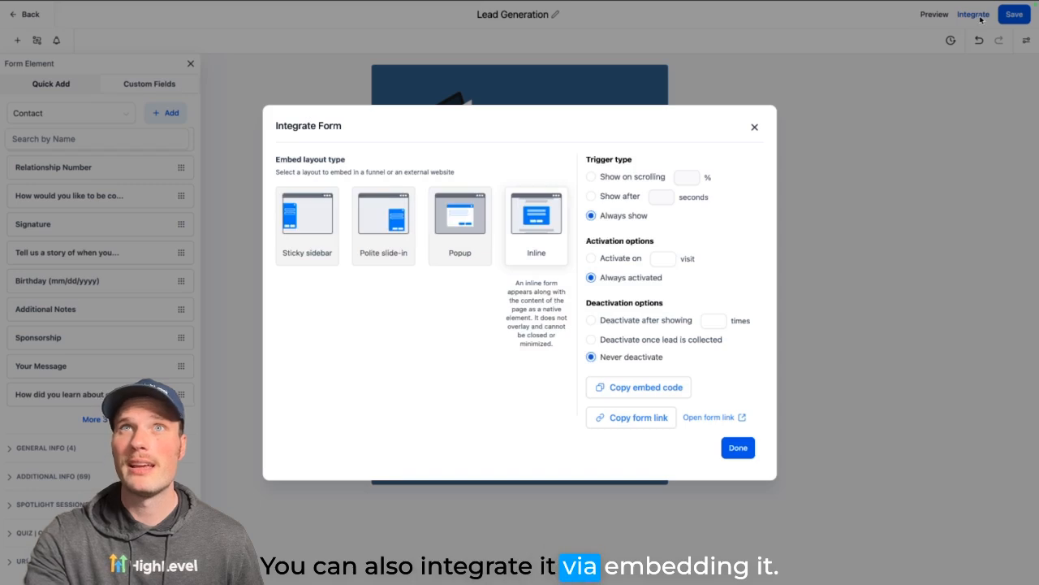
{"action": "left_click", "coordinate": [641, 392]}
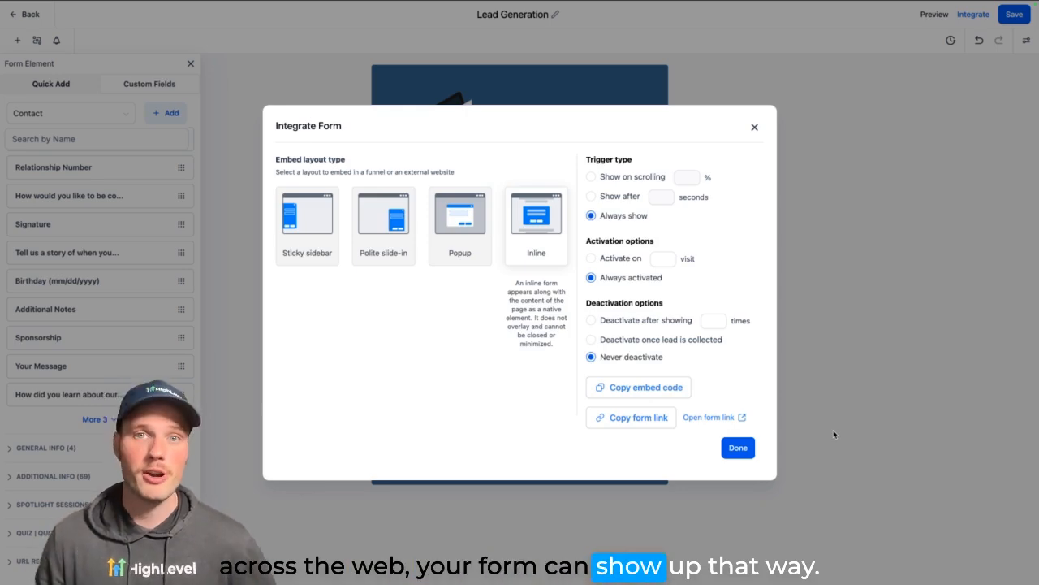
{"action": "left_click", "coordinate": [741, 418]}
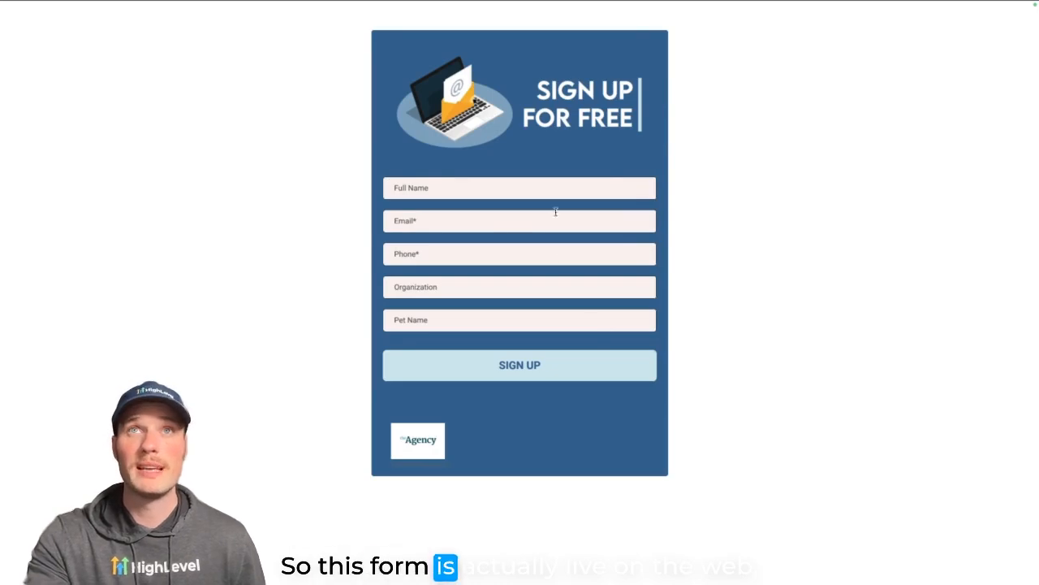
Fill in the live form with a test full name, email and phone, organization asdf and pet name JM, and submit it
{"action": "left_click", "coordinate": [460, 187]}
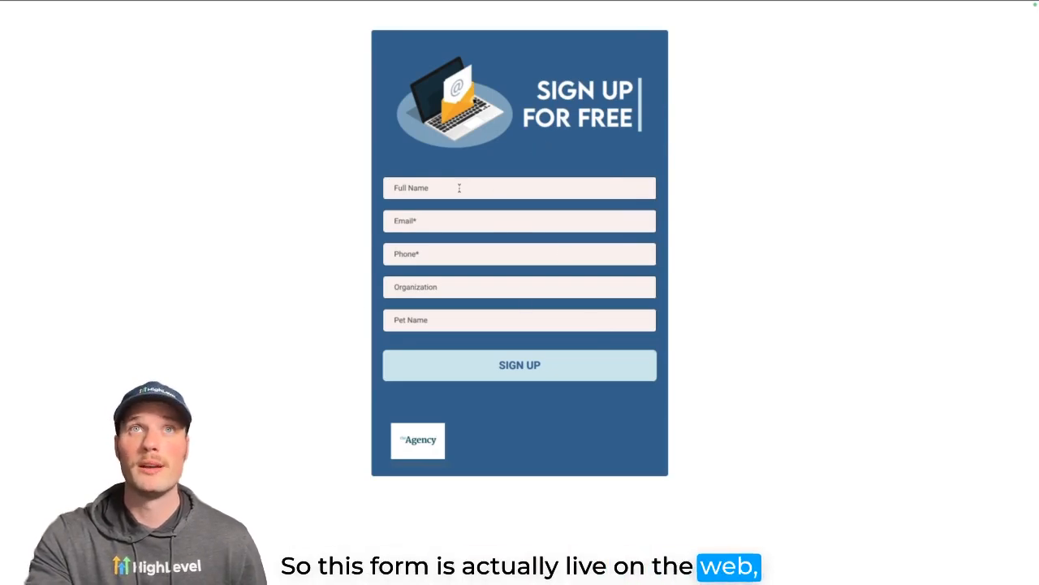
{"action": "mouse_move", "coordinate": [350, 16]}
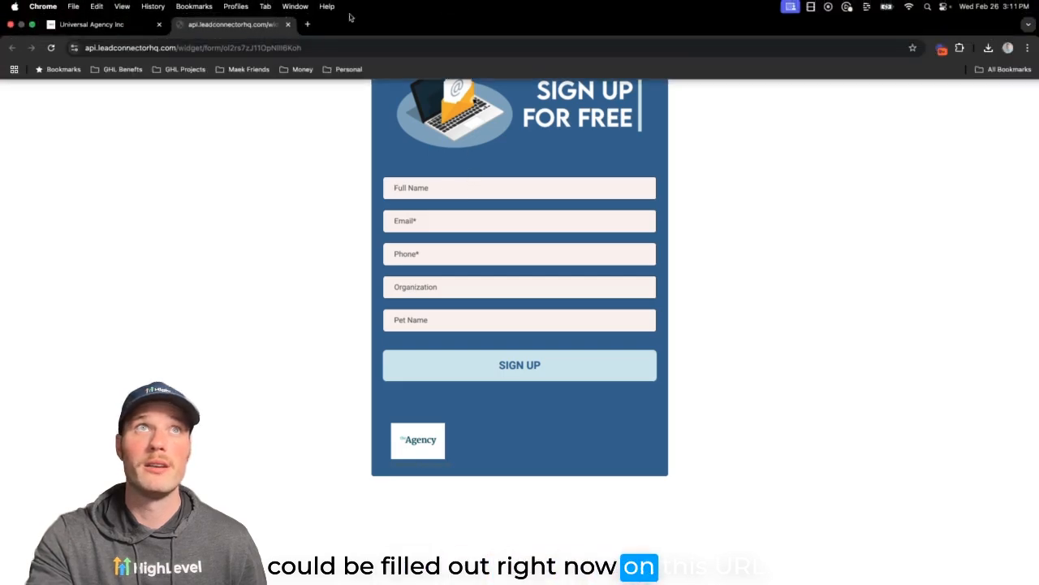
{"action": "left_click_drag", "start_coordinate": [121, 48], "coordinate": [204, 50]}
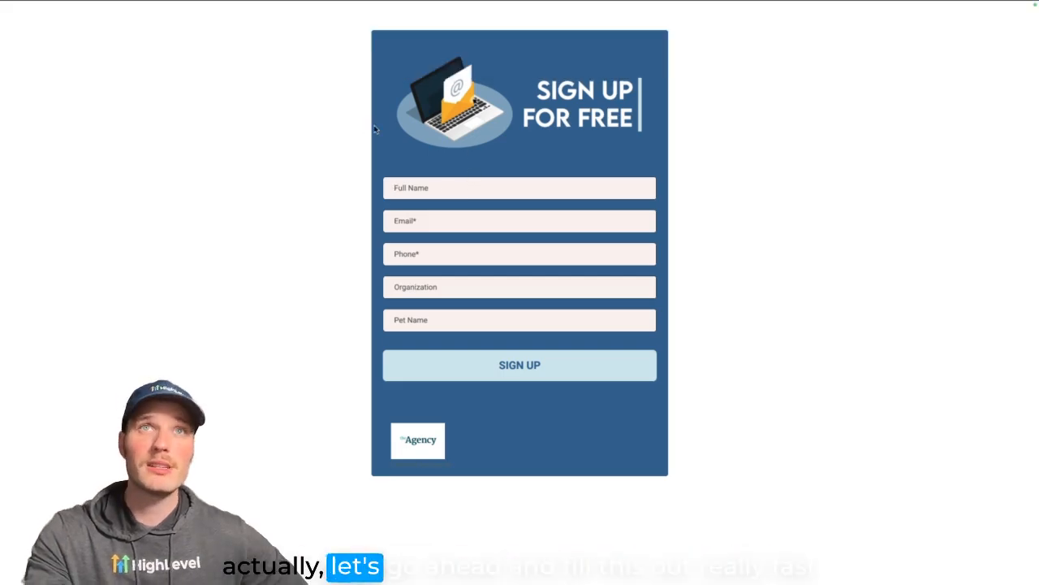
{"action": "left_click", "coordinate": [426, 192]}
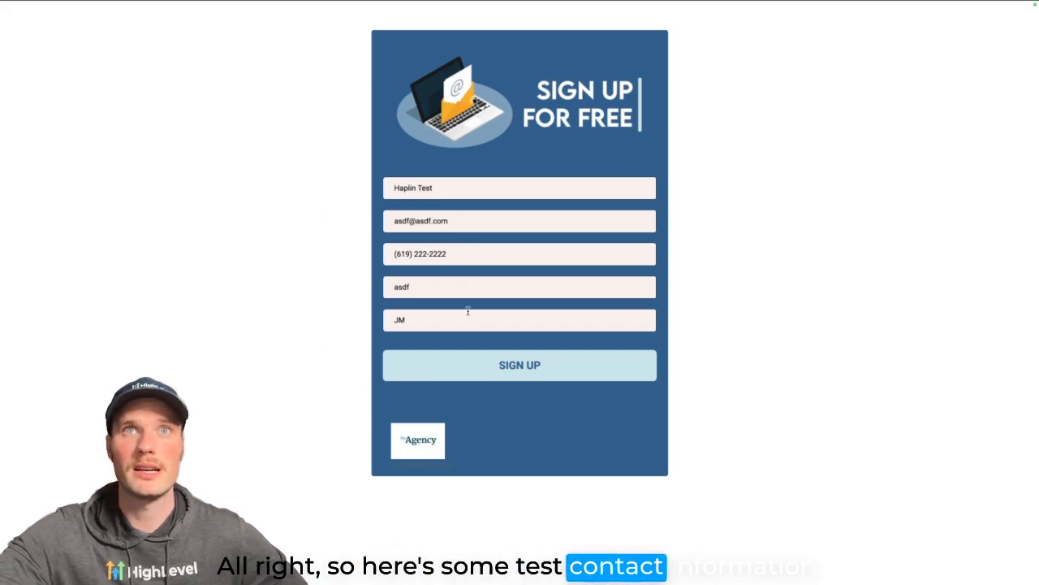
{"action": "left_click", "coordinate": [518, 364]}
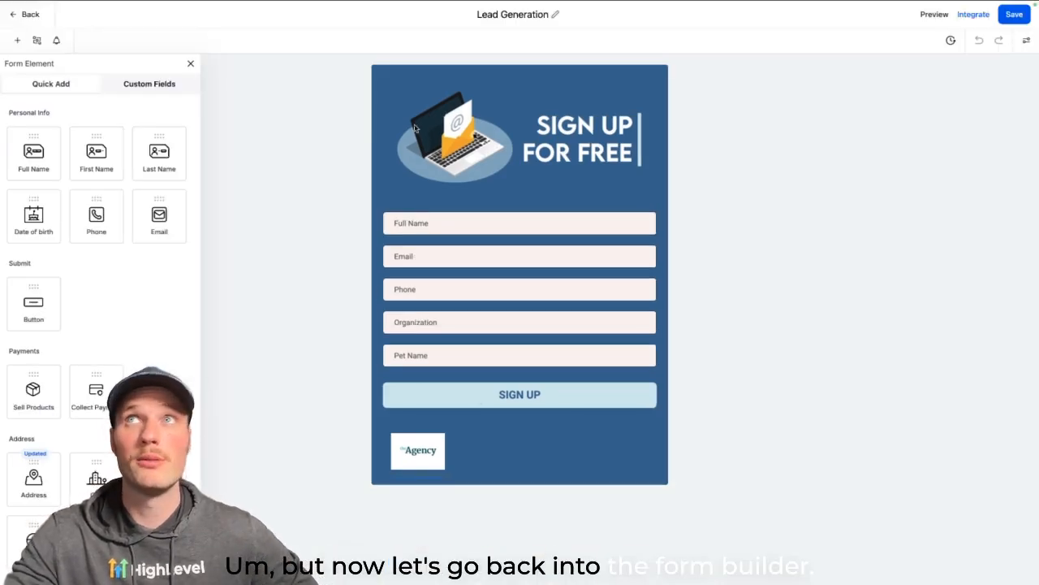
Leave the form builder, search Contacts for the test submission's first name and open the matching contact record
{"action": "left_click", "coordinate": [29, 15]}
{"action": "left_click", "coordinate": [53, 188]}
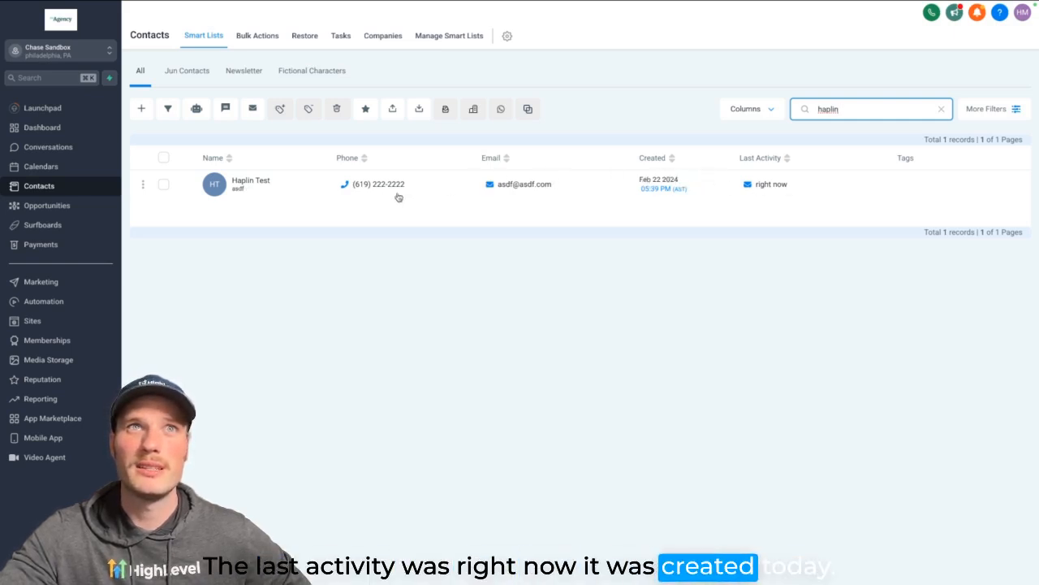
{"action": "left_click", "coordinate": [260, 184]}
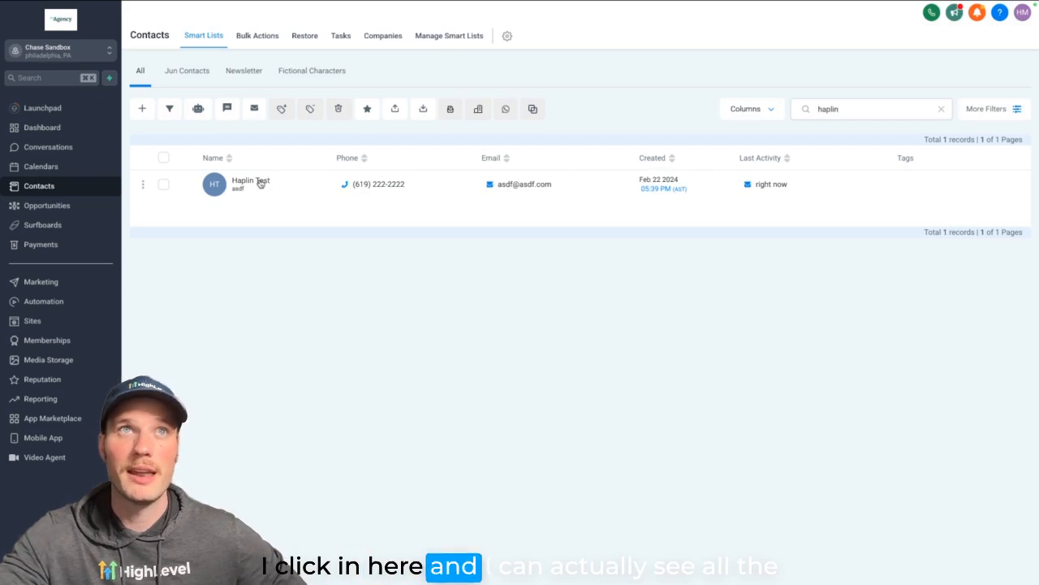
Review the contact's submitted details, hide the empty fields and check the Pet Name custom field
{"action": "scroll", "coordinate": [249, 349], "scroll_direction": "down", "scroll_amount": 5}
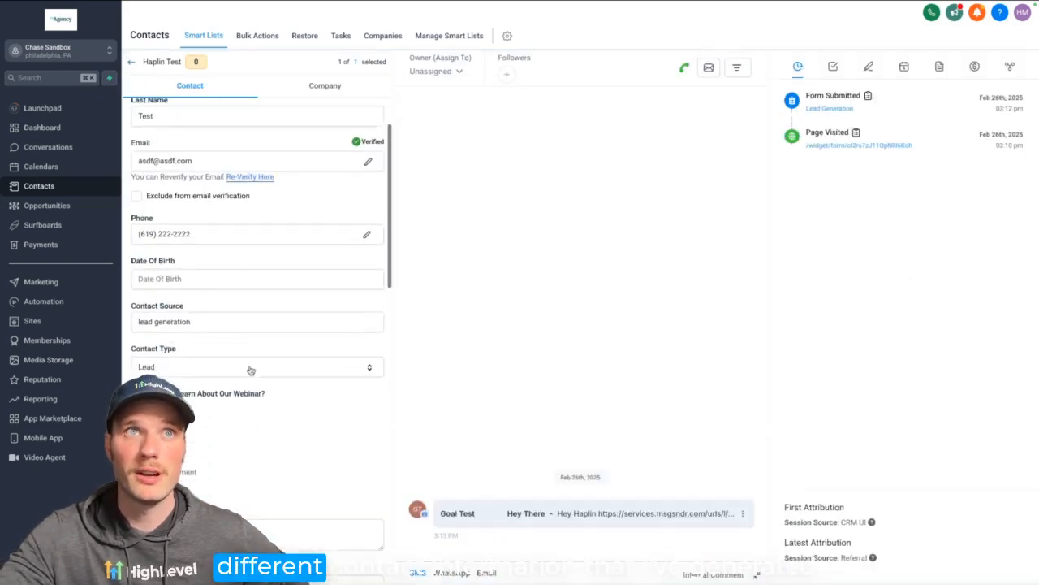
{"action": "scroll", "coordinate": [243, 263], "scroll_direction": "up", "scroll_amount": 5}
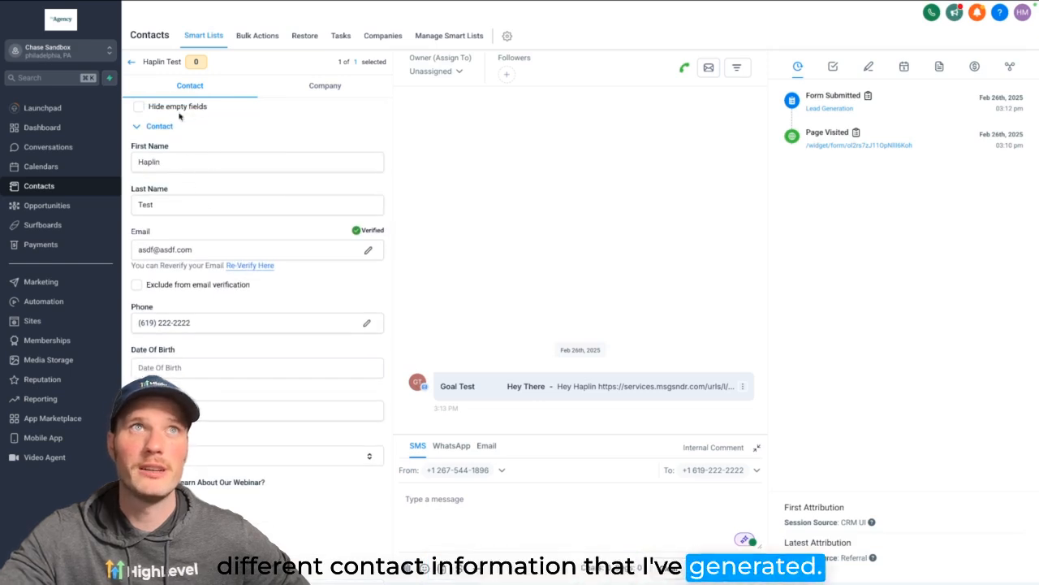
{"action": "left_click", "coordinate": [138, 106]}
{"action": "scroll", "coordinate": [130, 325], "scroll_direction": "down", "scroll_amount": 3}
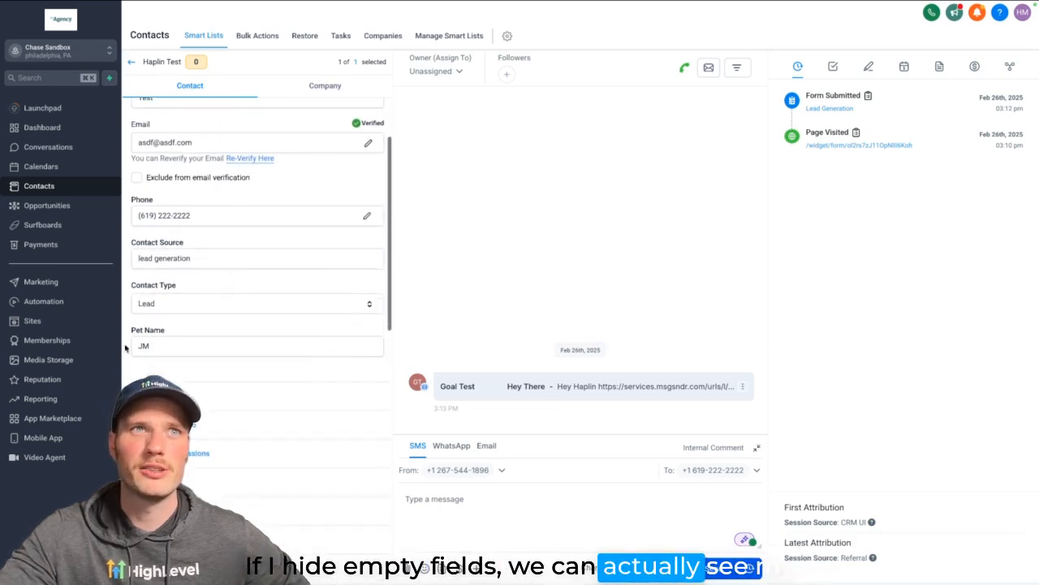
{"action": "left_click_drag", "start_coordinate": [131, 330], "coordinate": [204, 334]}
{"action": "scroll", "coordinate": [216, 311], "scroll_direction": "up", "scroll_amount": 1}
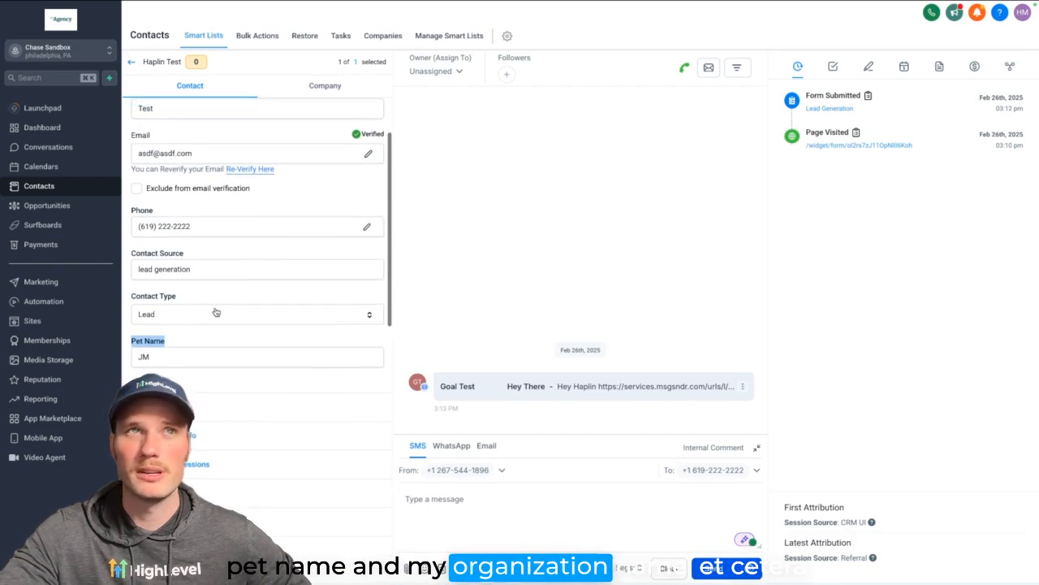